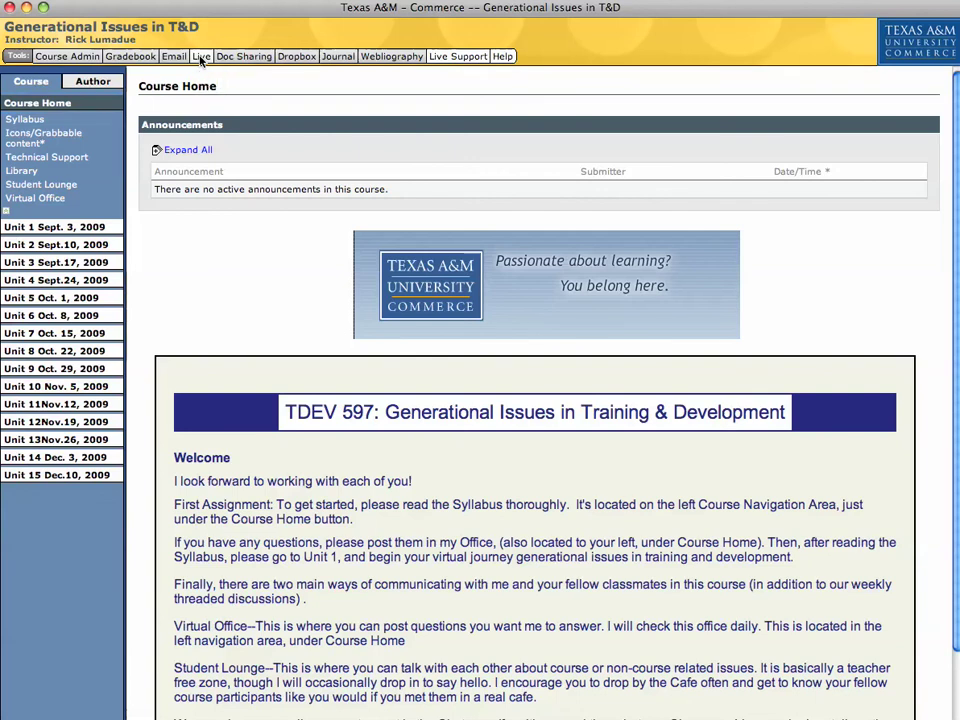
Step: Go to the course's live tools and show the ClassLive sessions tab
{"action": "left_click", "coordinate": [201, 57]}
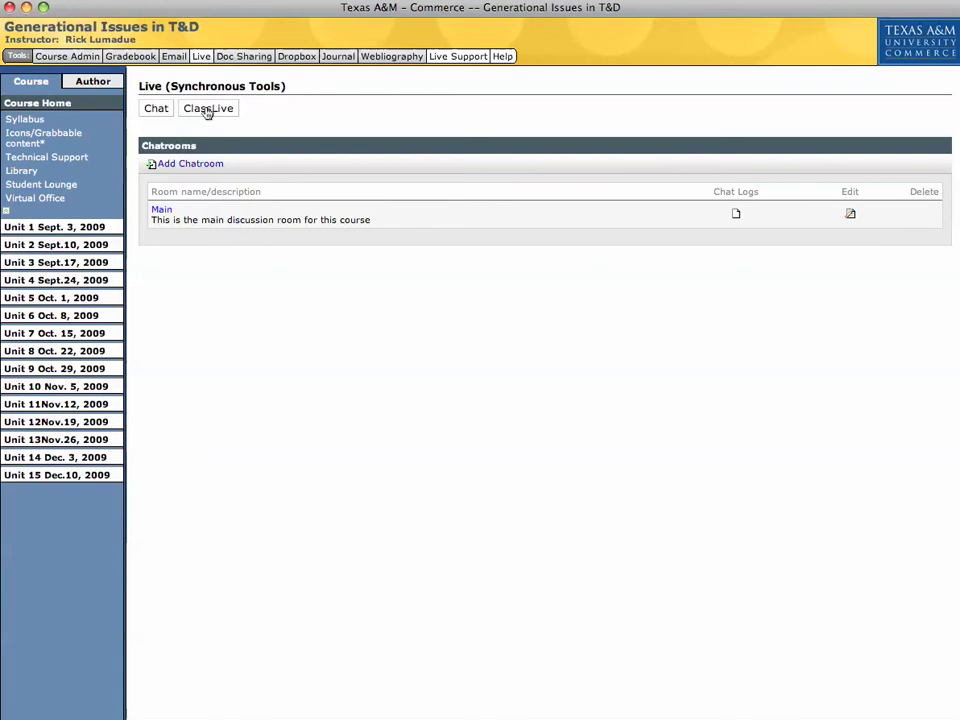
{"action": "left_click", "coordinate": [207, 110]}
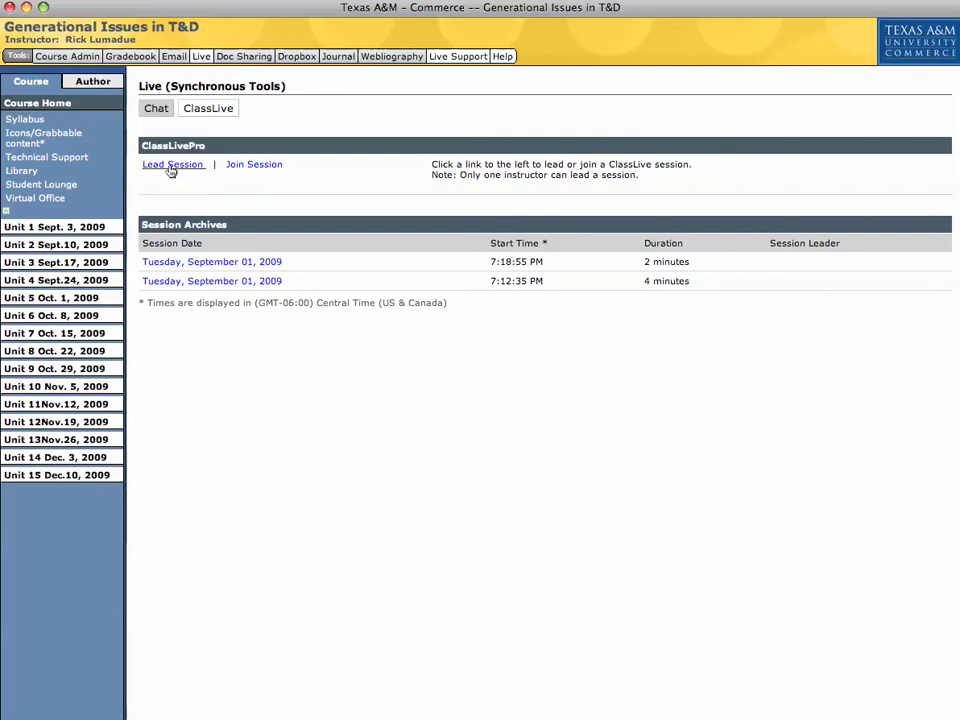
Step: Join the ClassLive session and trust the Elluminate application's certificate
{"action": "left_click", "coordinate": [242, 166]}
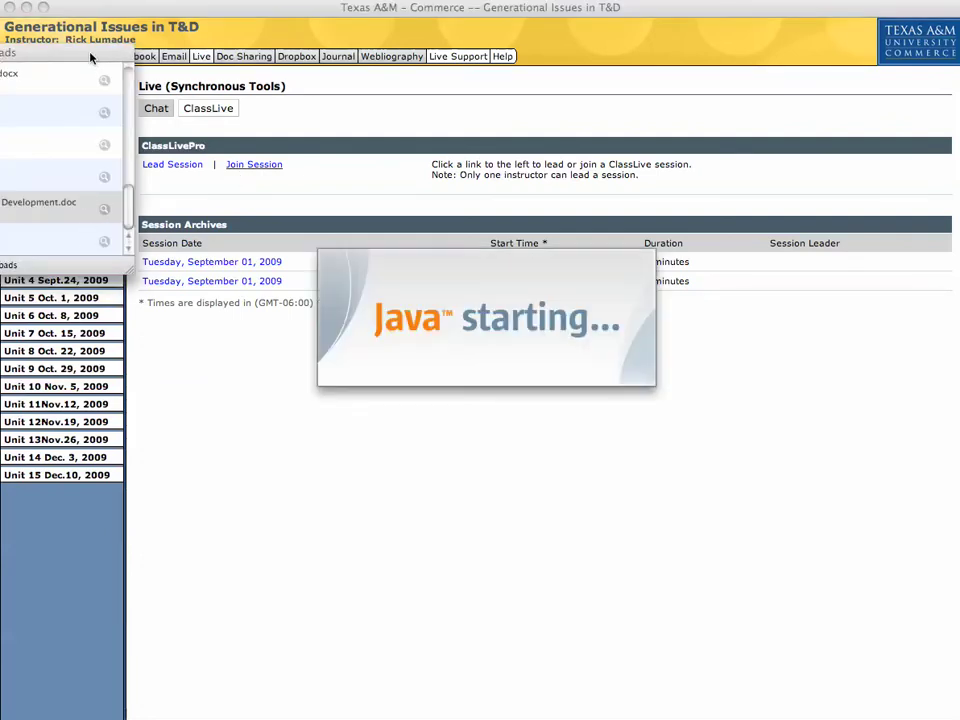
{"action": "left_click_drag", "start_coordinate": [90, 57], "coordinate": [249, 56]}
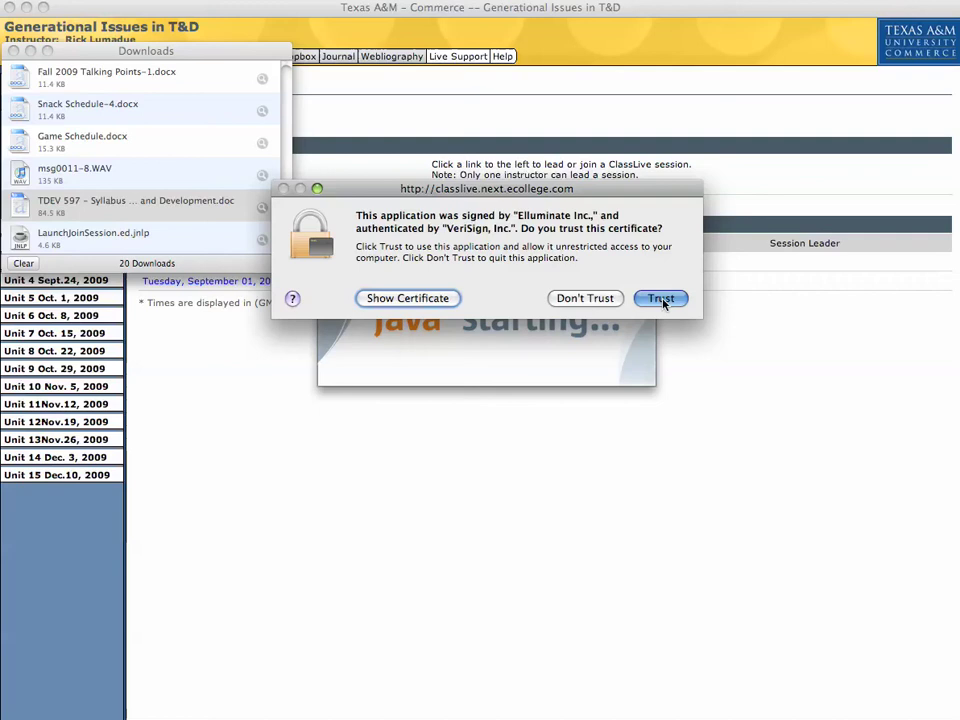
{"action": "left_click", "coordinate": [661, 299]}
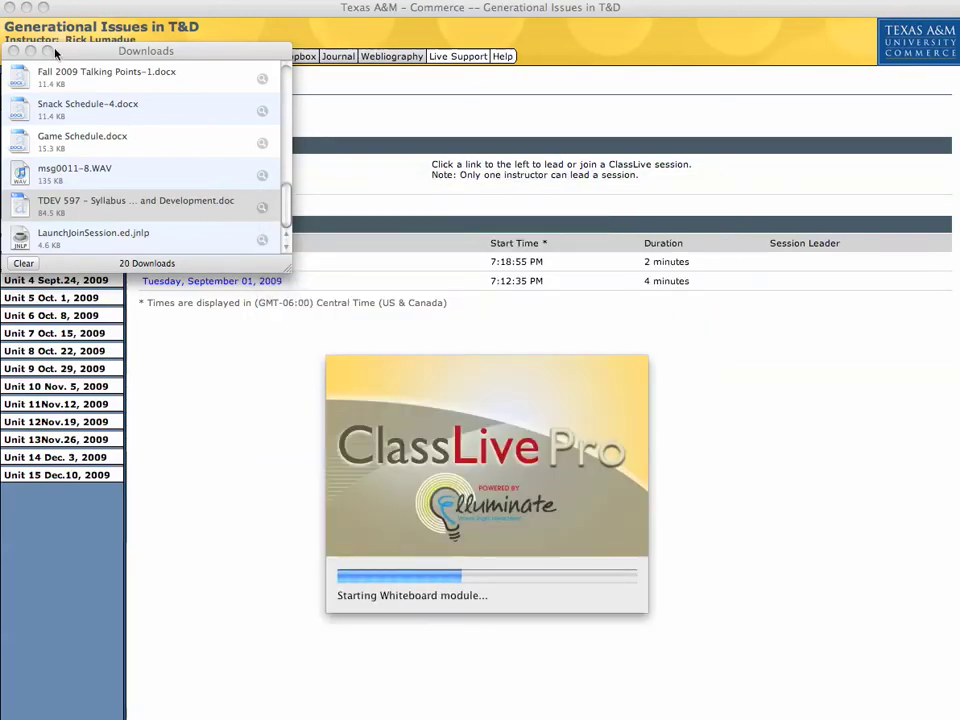
Step: Close the Downloads list, then move the ClassLive window left and resize it to fit all panels
{"action": "key", "text": "super+w"}
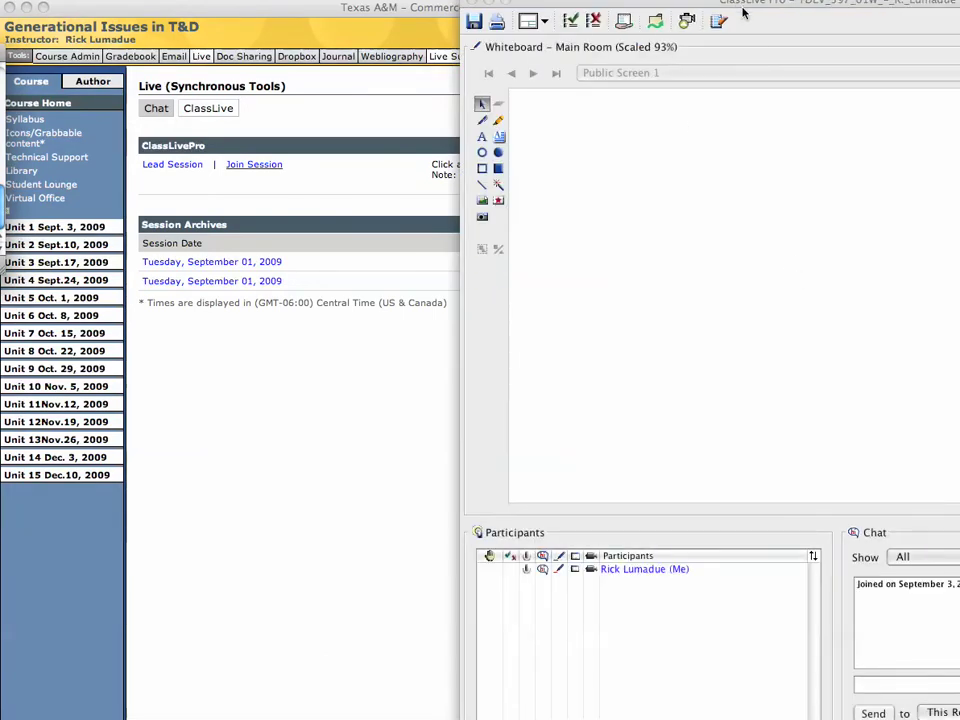
{"action": "left_click_drag", "start_coordinate": [740, 5], "coordinate": [370, 16]}
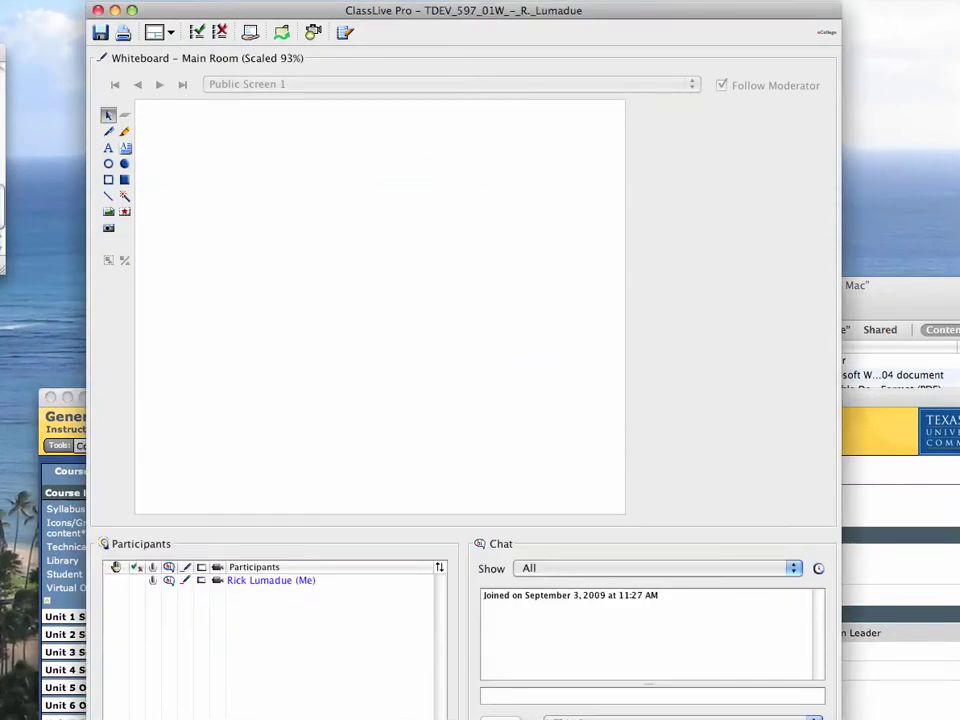
{"action": "mouse_move", "coordinate": [841, 719]}
{"action": "left_mouse_down"}
{"action": "mouse_move", "coordinate": [827, 698]}
{"action": "mouse_move", "coordinate": [831, 712]}
{"action": "left_mouse_up"}
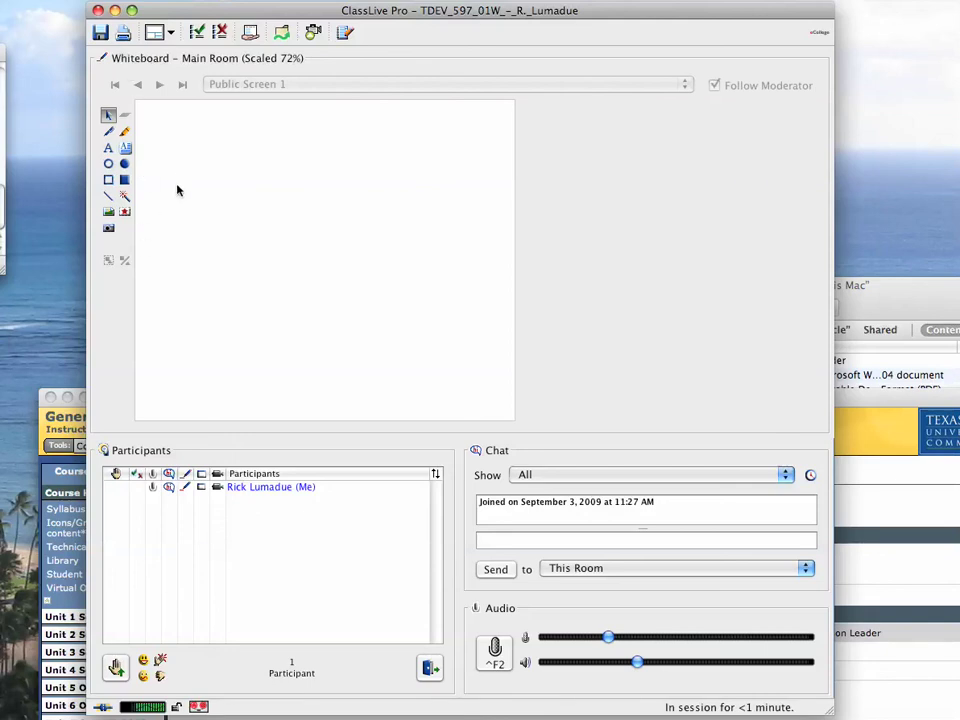
{"action": "left_click", "coordinate": [157, 32]}
{"action": "left_click", "coordinate": [181, 69]}
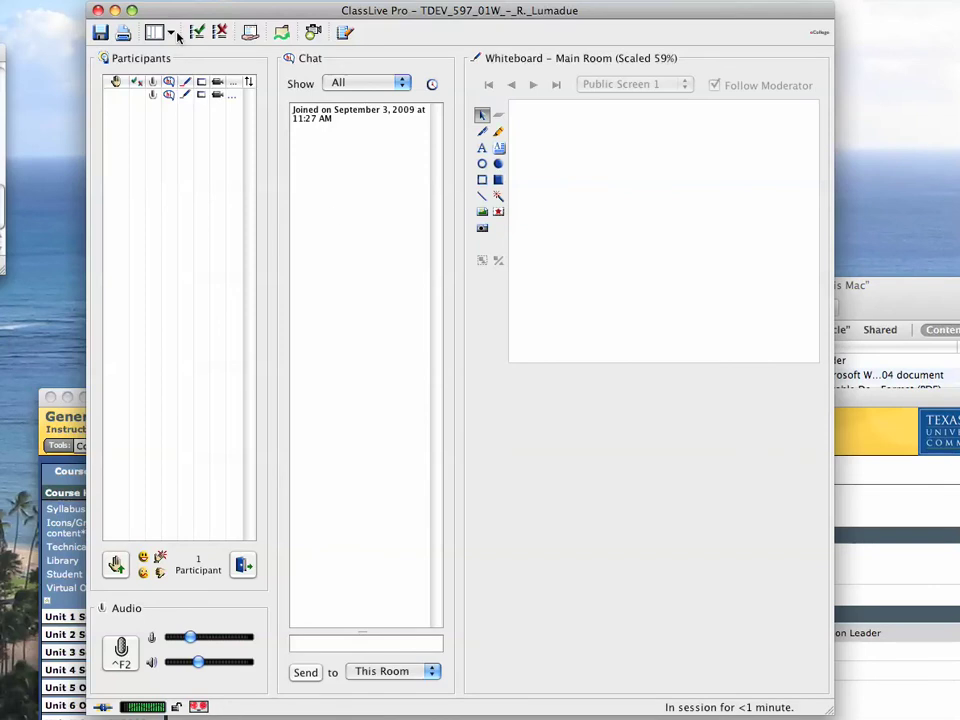
{"action": "left_click", "coordinate": [157, 32]}
{"action": "left_click", "coordinate": [189, 84]}
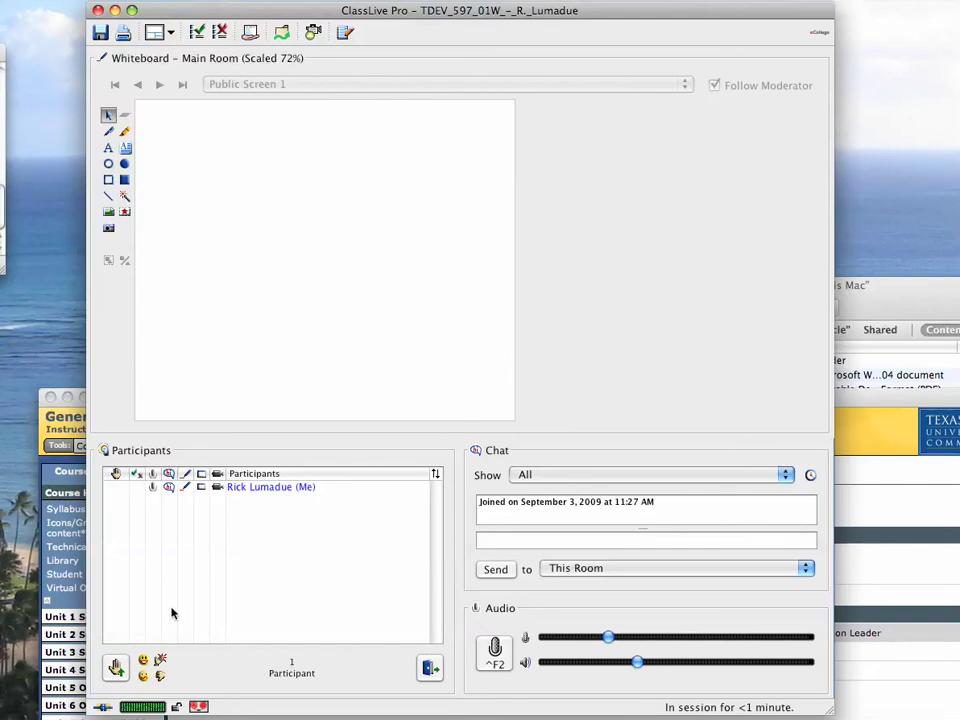
{"action": "left_click", "coordinate": [116, 667]}
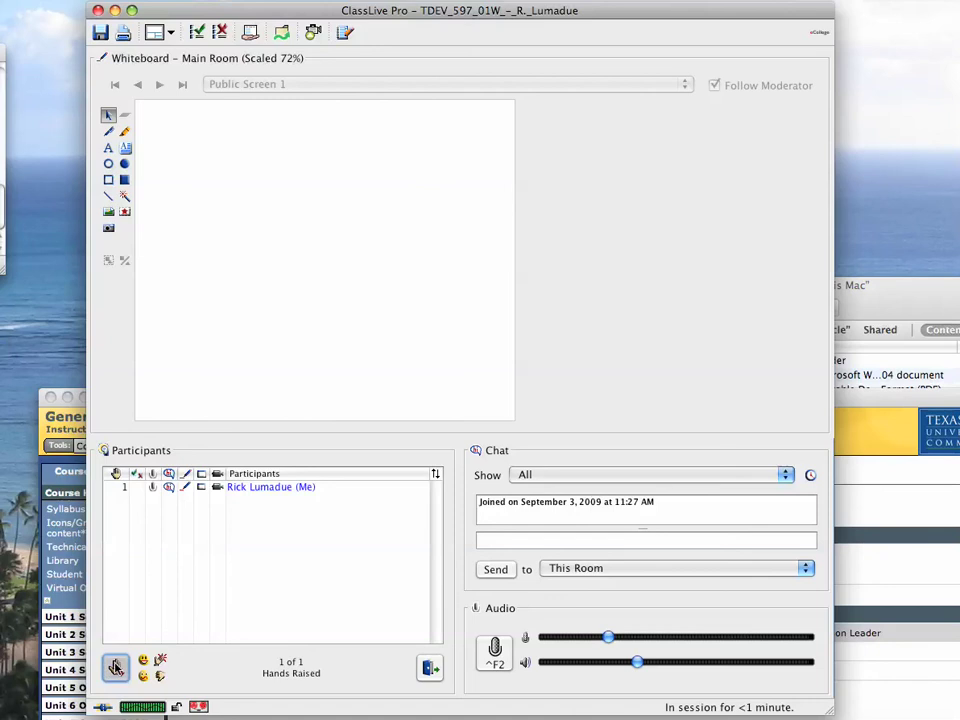
{"action": "left_click", "coordinate": [116, 667]}
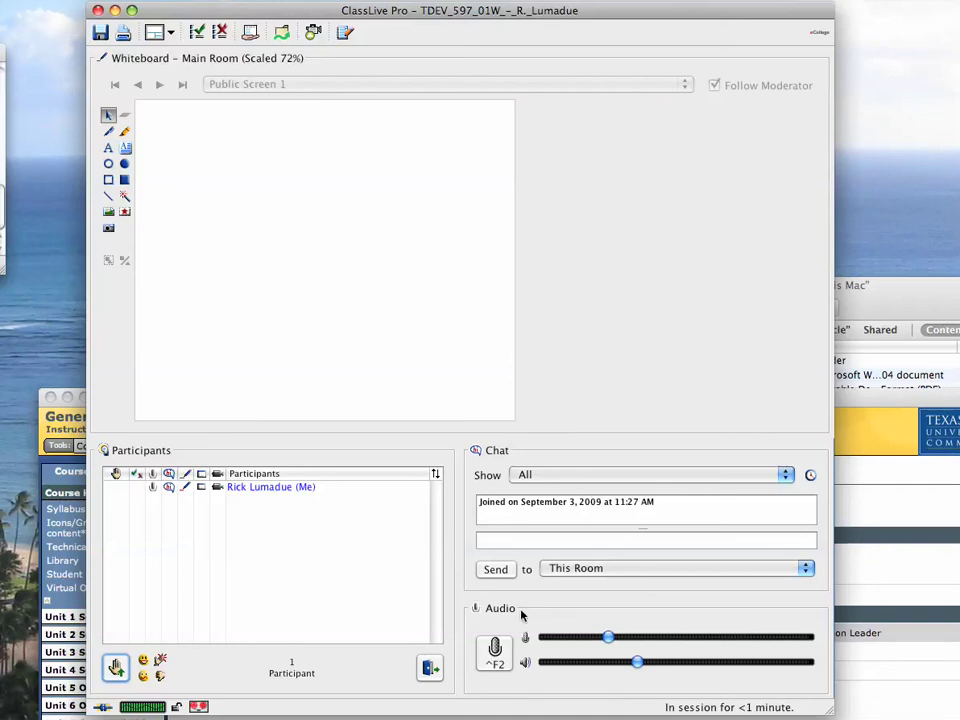
Step: Talk on the microphone, lower the volume slider, then turn the microphone off
{"action": "left_click", "coordinate": [493, 652]}
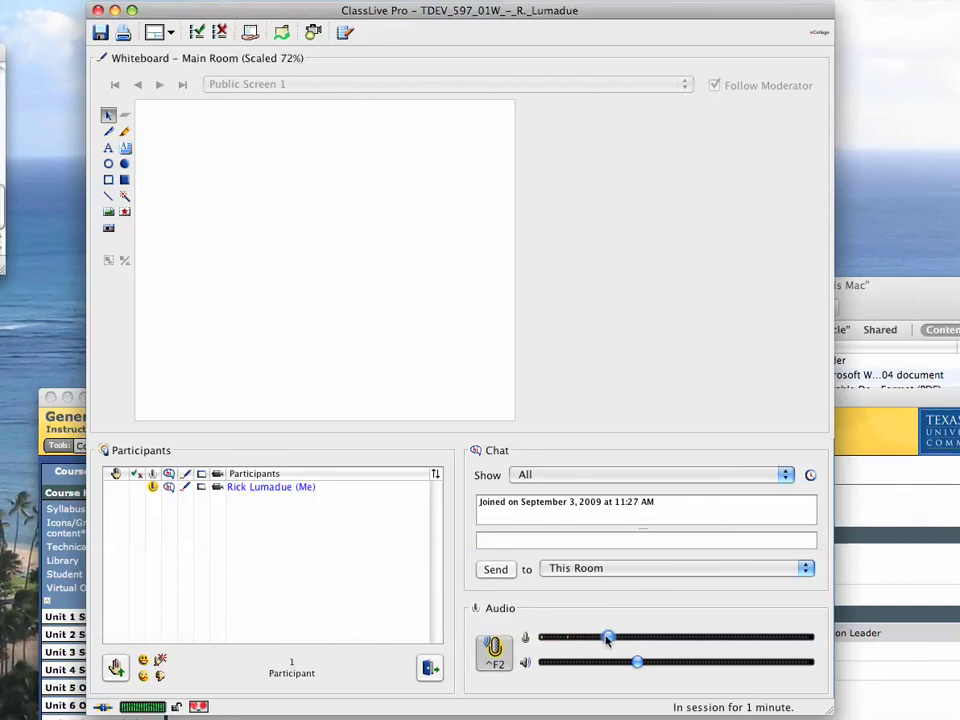
{"action": "left_click_drag", "start_coordinate": [608, 638], "coordinate": [610, 665]}
{"action": "left_click", "coordinate": [497, 657]}
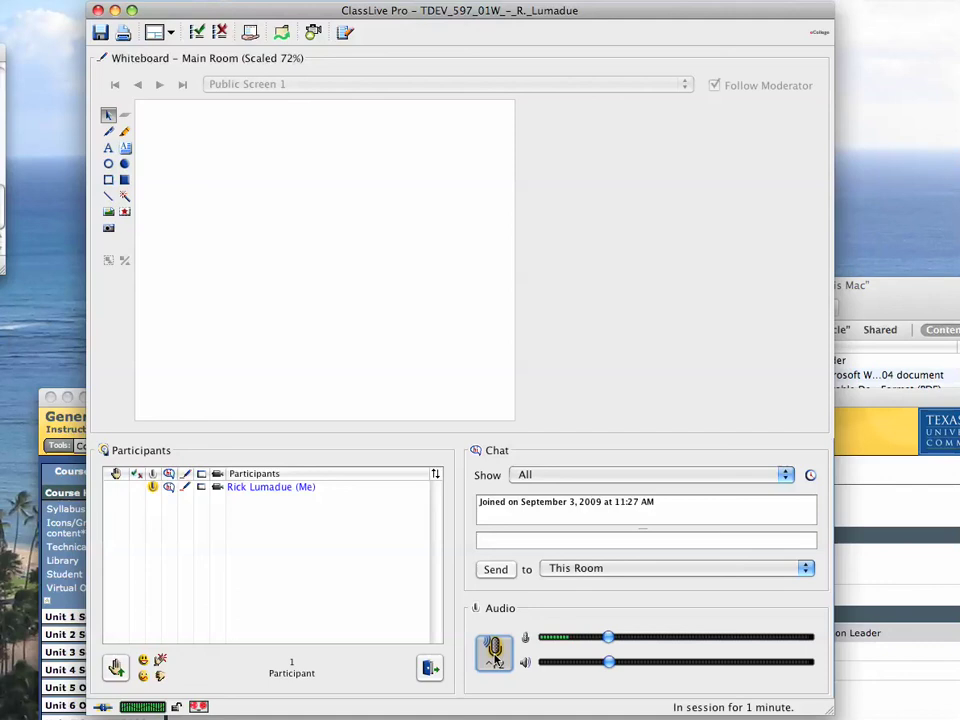
{"action": "left_click", "coordinate": [495, 655]}
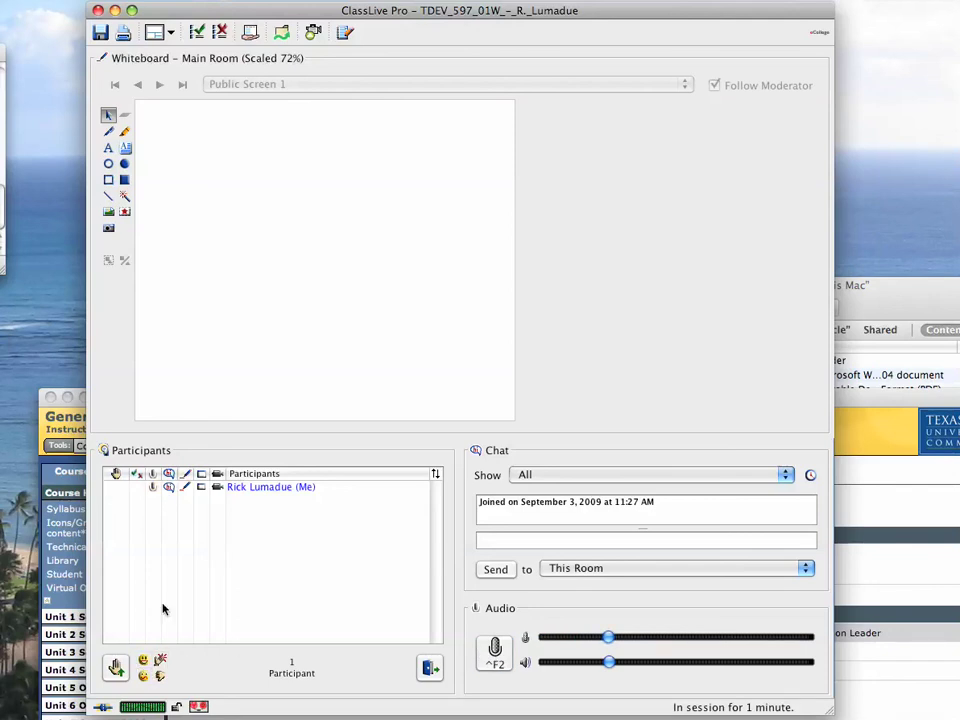
{"action": "left_click", "coordinate": [160, 676]}
{"action": "left_click", "coordinate": [145, 677]}
{"action": "left_click", "coordinate": [153, 677]}
{"action": "left_click", "coordinate": [112, 492]}
Step: Send 'Hi Everyone!' in the room's chat
{"action": "left_click", "coordinate": [499, 540]}
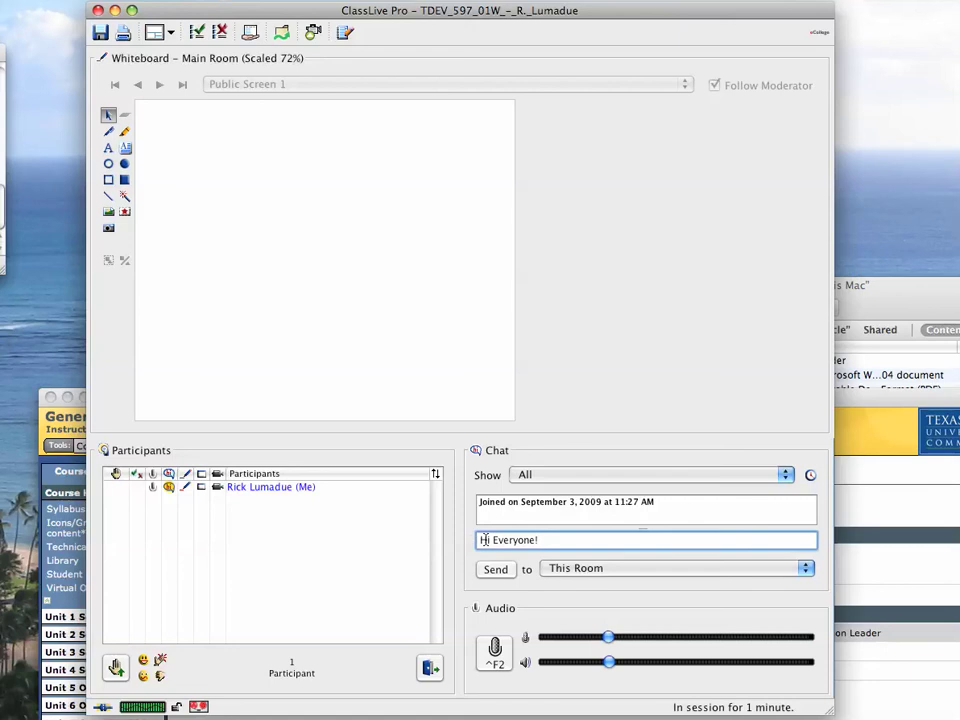
{"action": "left_click", "coordinate": [492, 569]}
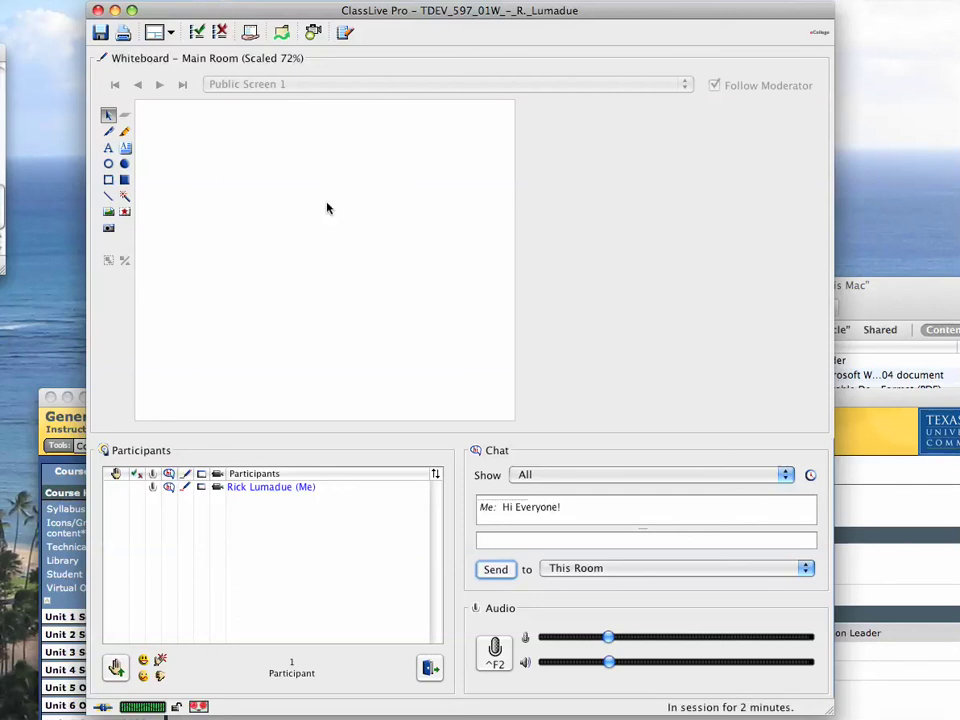
Step: Place a pointing-hand marker, then a lightbulb marker, on the whiteboard
{"action": "left_click", "coordinate": [125, 195]}
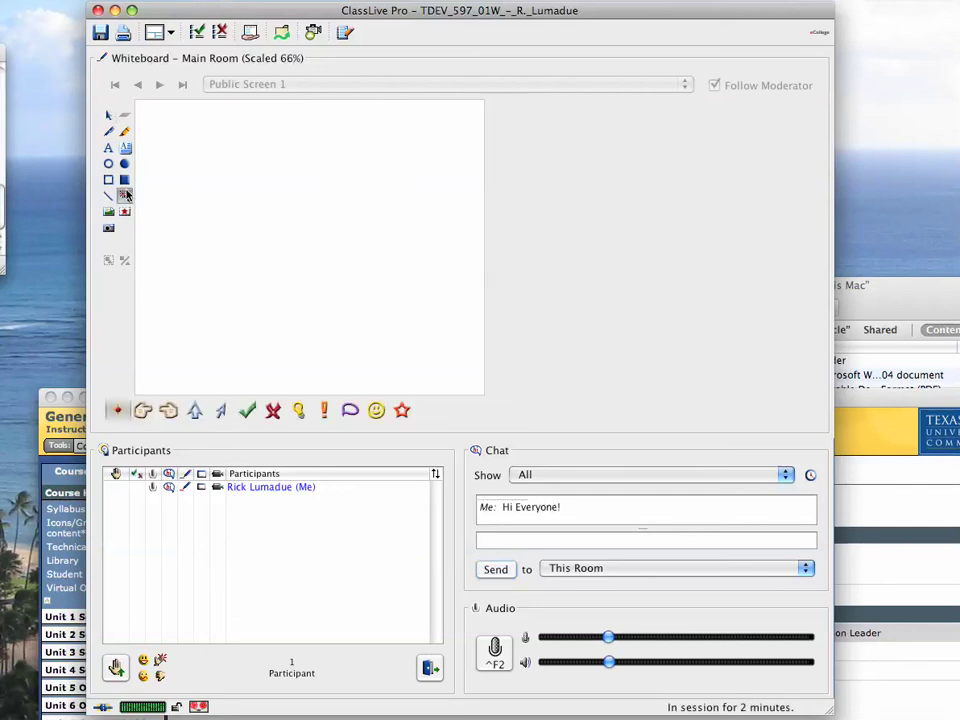
{"action": "left_click", "coordinate": [142, 410]}
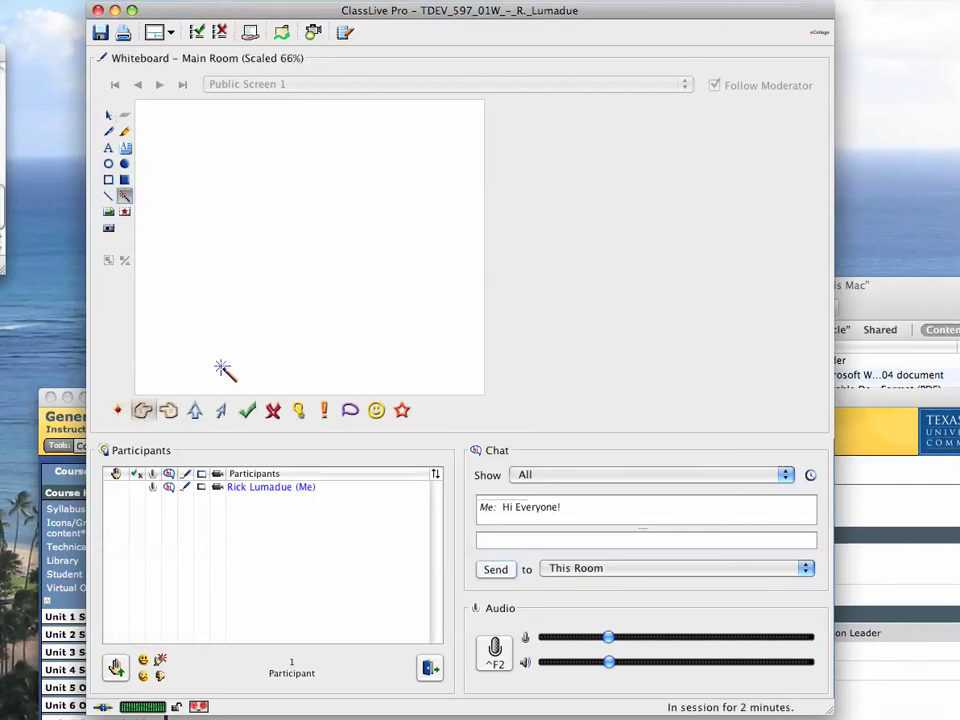
{"action": "left_click", "coordinate": [190, 285]}
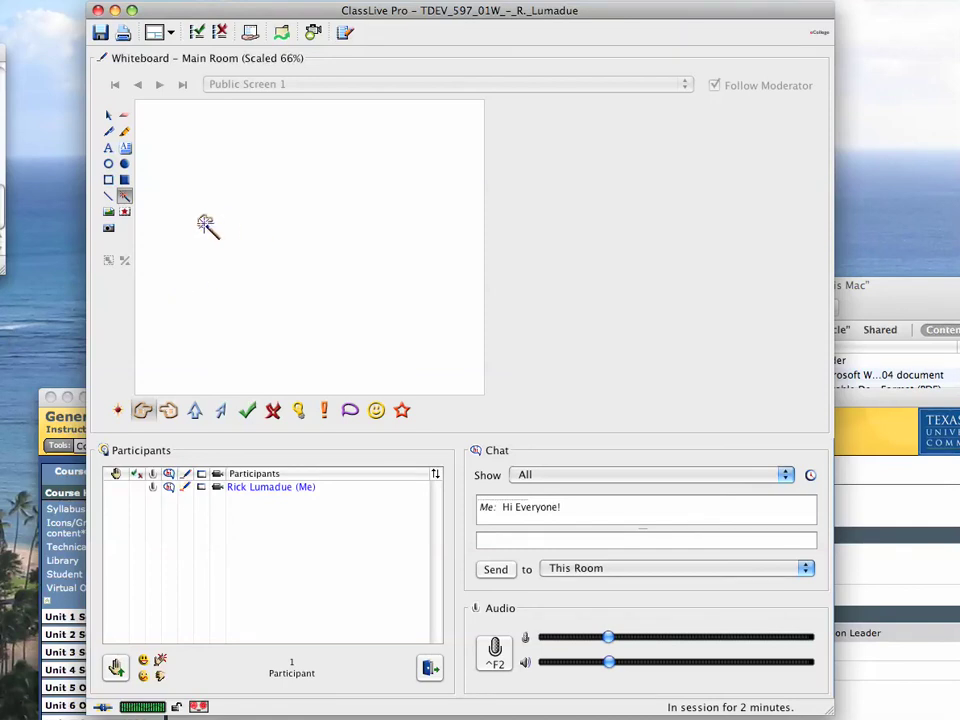
{"action": "left_click_drag", "start_coordinate": [206, 226], "coordinate": [178, 213]}
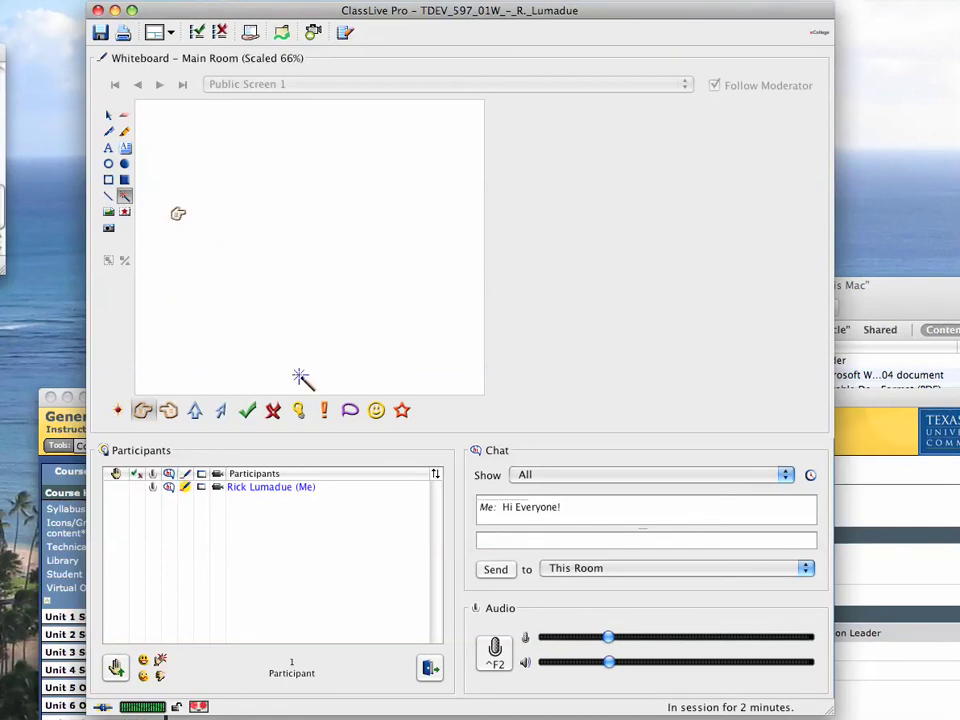
{"action": "left_click", "coordinate": [297, 410]}
{"action": "left_click", "coordinate": [294, 298]}
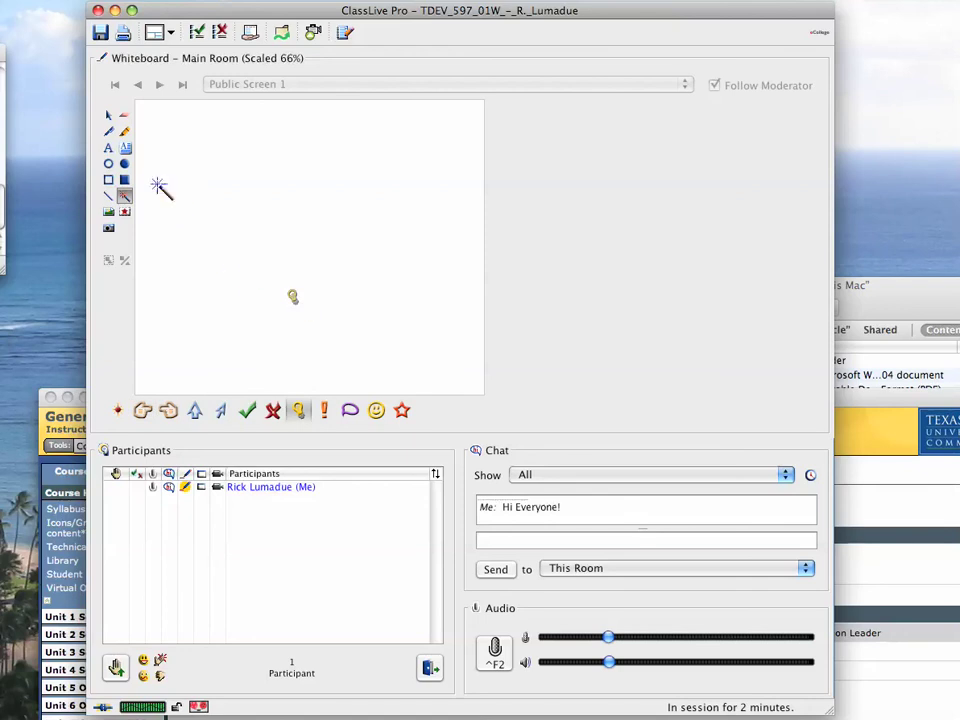
{"action": "left_click", "coordinate": [110, 132]}
Step: Draw a black pen loop, a yellow highlight across its top, and a magenta line below
{"action": "mouse_move", "coordinate": [181, 131]}
{"action": "left_mouse_down"}
{"action": "mouse_move", "coordinate": [237, 262]}
{"action": "mouse_move", "coordinate": [366, 154]}
{"action": "mouse_move", "coordinate": [300, 184]}
{"action": "mouse_move", "coordinate": [255, 142]}
{"action": "left_mouse_up"}
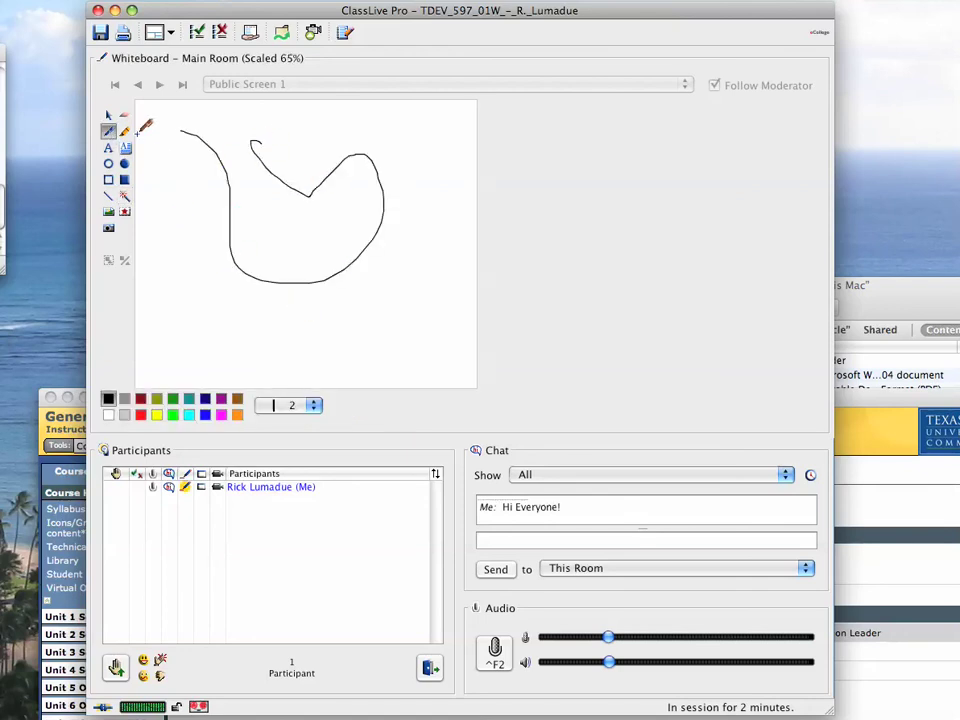
{"action": "left_click", "coordinate": [124, 131]}
{"action": "left_click_drag", "start_coordinate": [186, 155], "coordinate": [268, 163]}
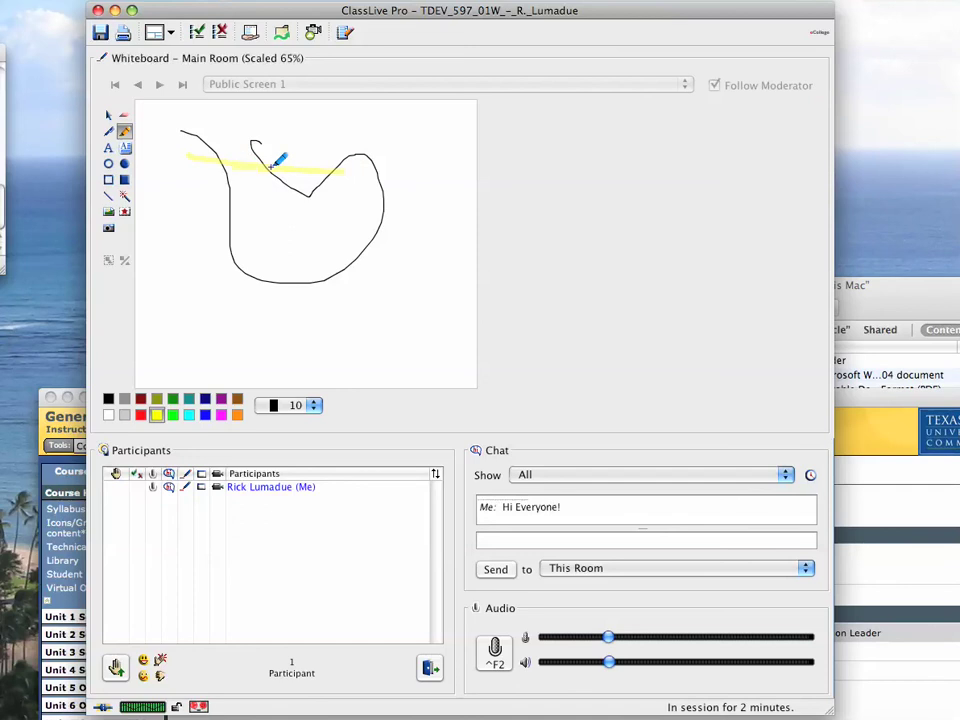
{"action": "left_click", "coordinate": [221, 414]}
{"action": "left_click_drag", "start_coordinate": [211, 346], "coordinate": [302, 340]}
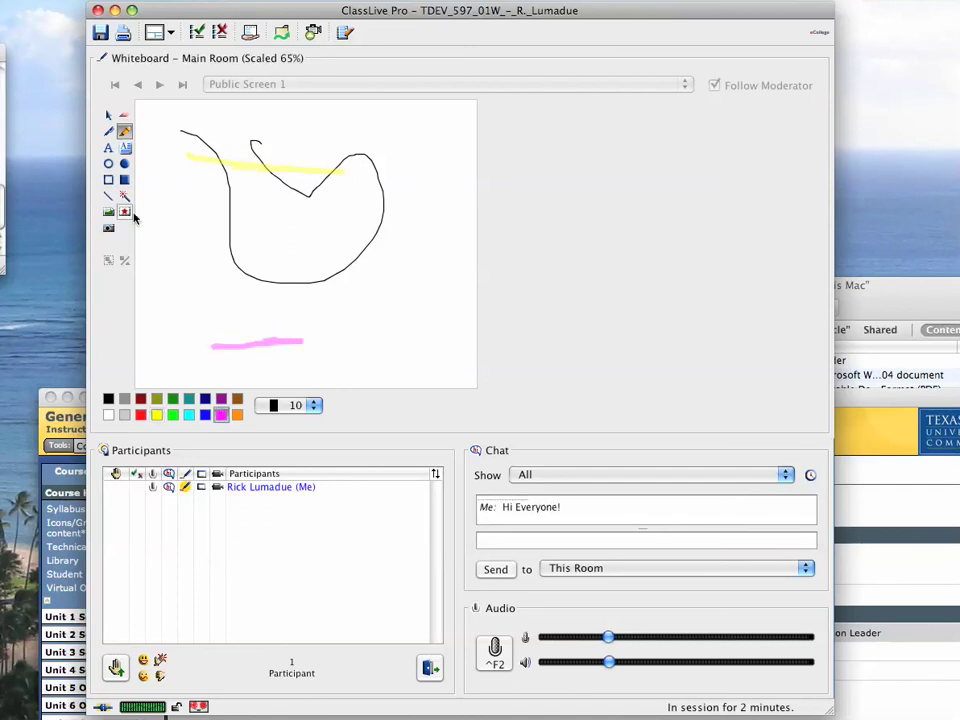
Step: Place the camera clip art from the General set inside the sketched loop
{"action": "left_click", "coordinate": [119, 214]}
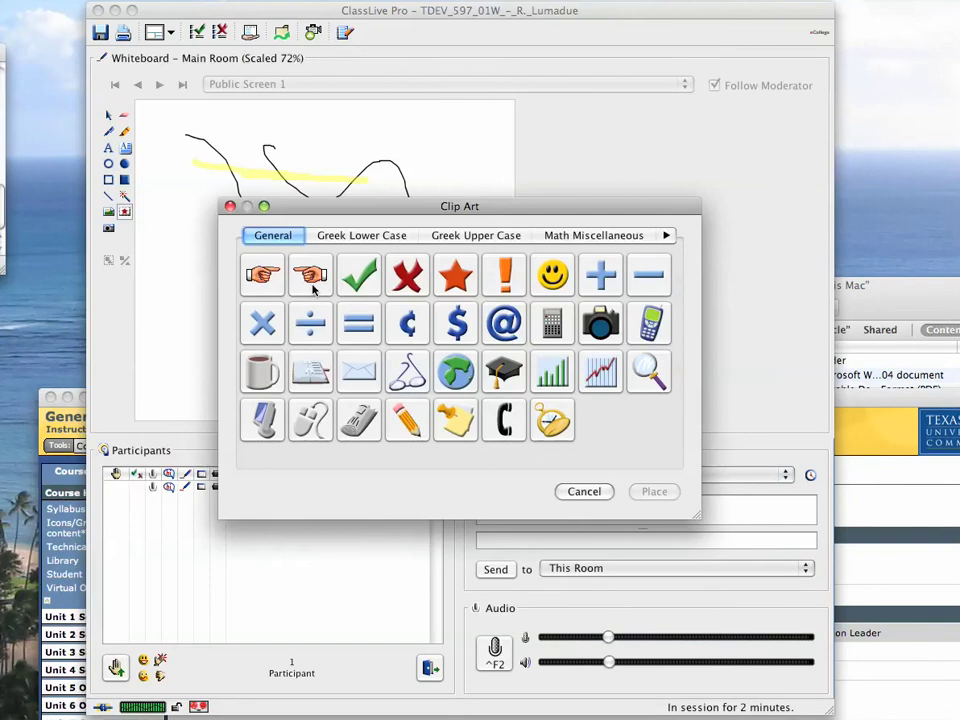
{"action": "left_click", "coordinate": [600, 323]}
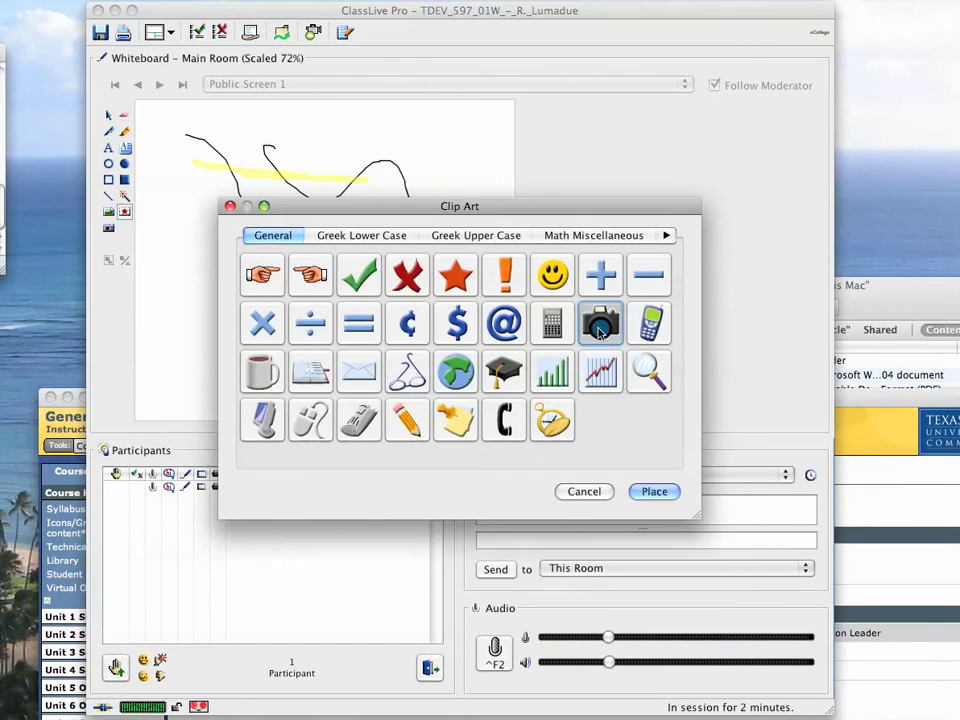
{"action": "left_click", "coordinate": [650, 490]}
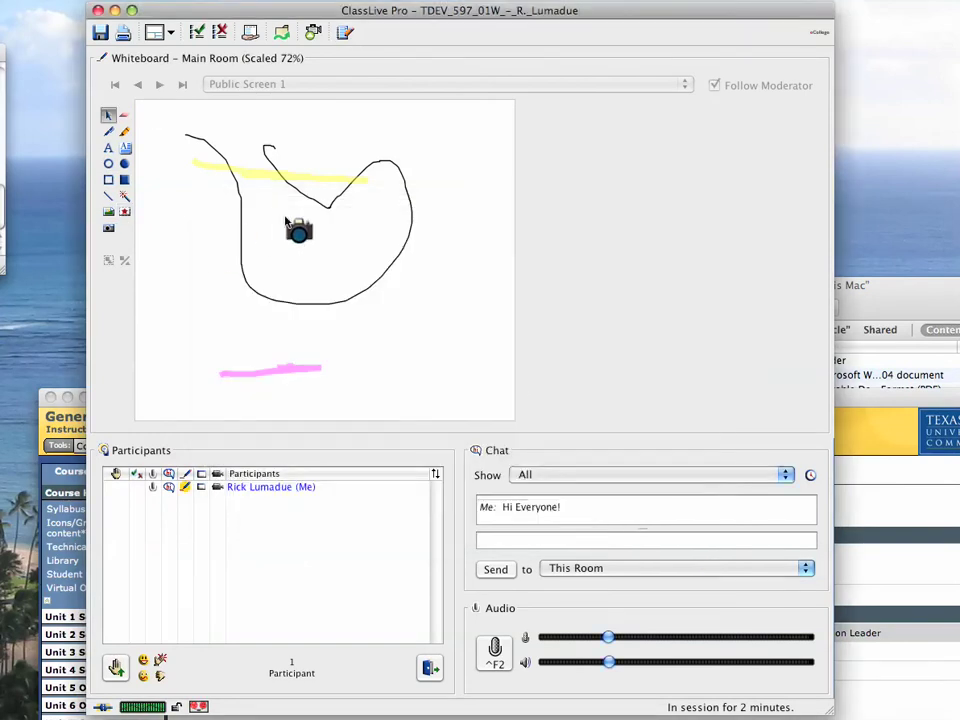